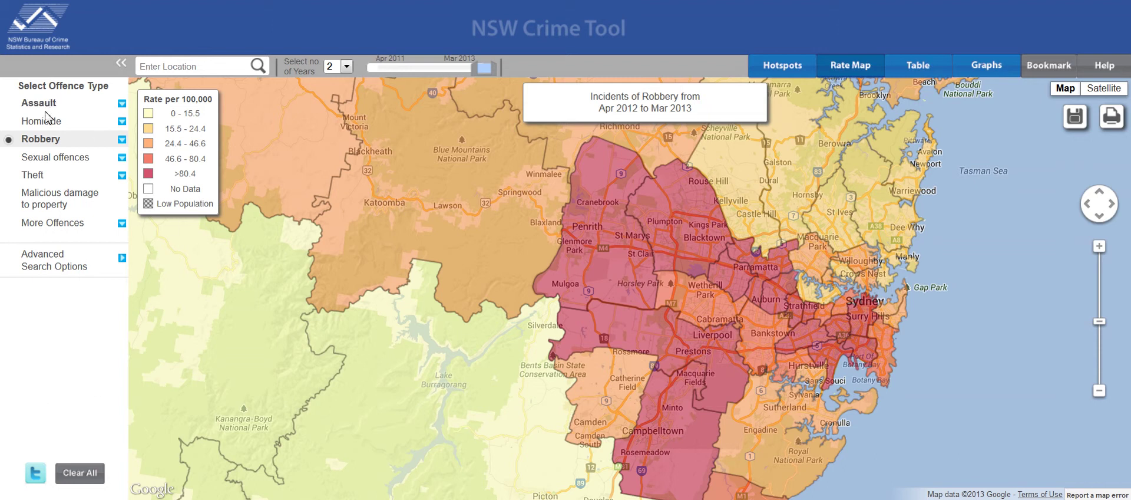
Check the Robbery sub-offence list, then keep the time period at 2 years
click(122, 141)
click(122, 141)
click(347, 67)
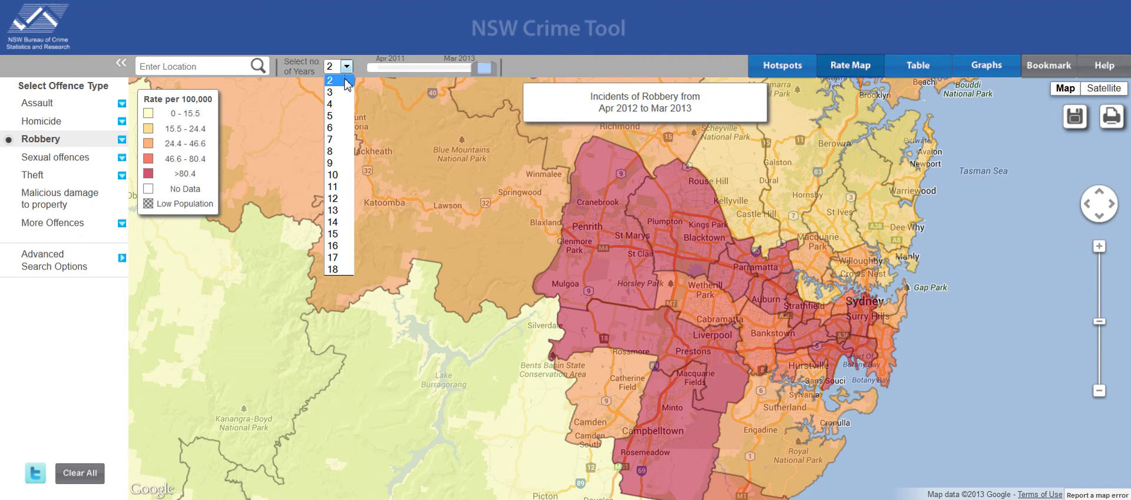
click(348, 70)
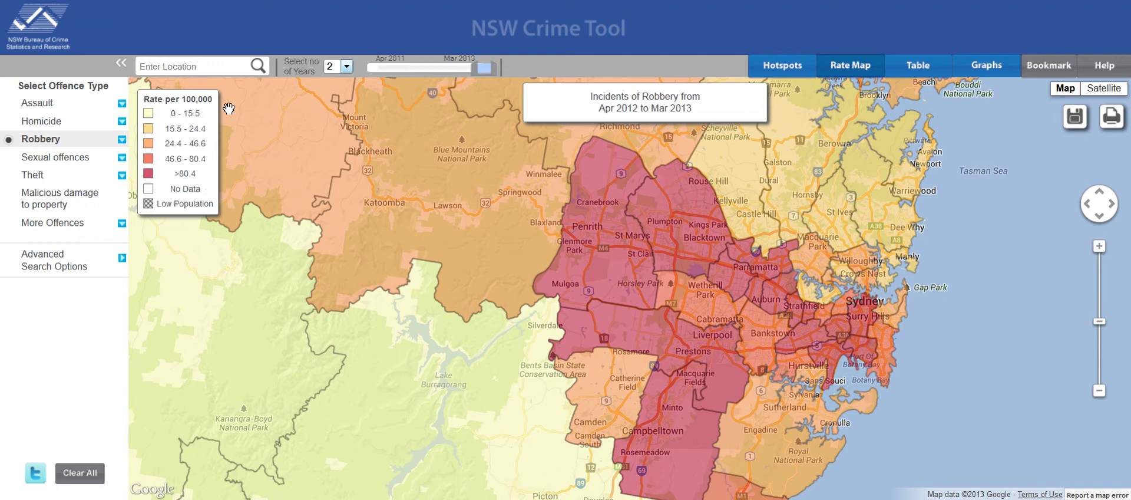
Search 'parr' to zoom to Parramatta LGA, then add Blacktown from the map
click(198, 66)
text(parr)
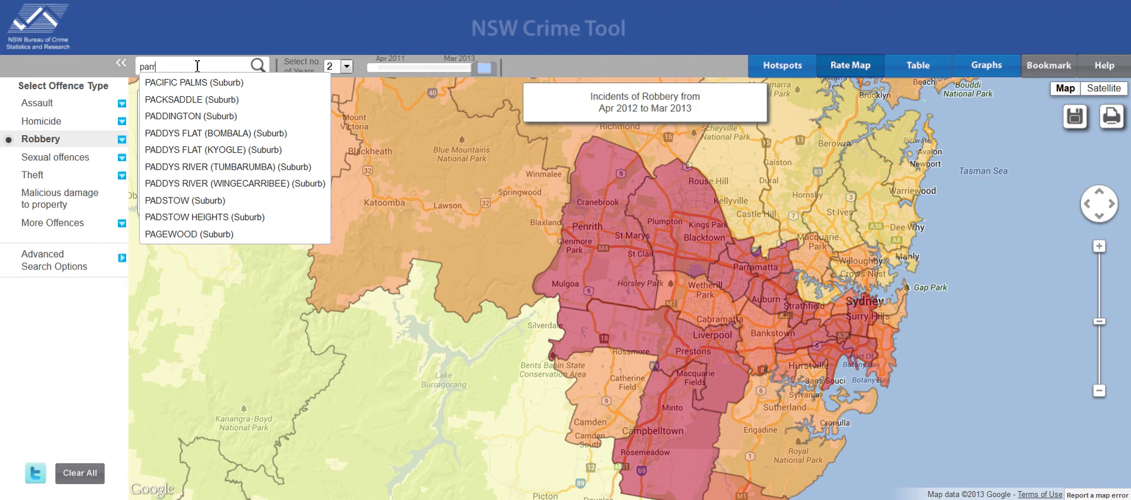
click(207, 83)
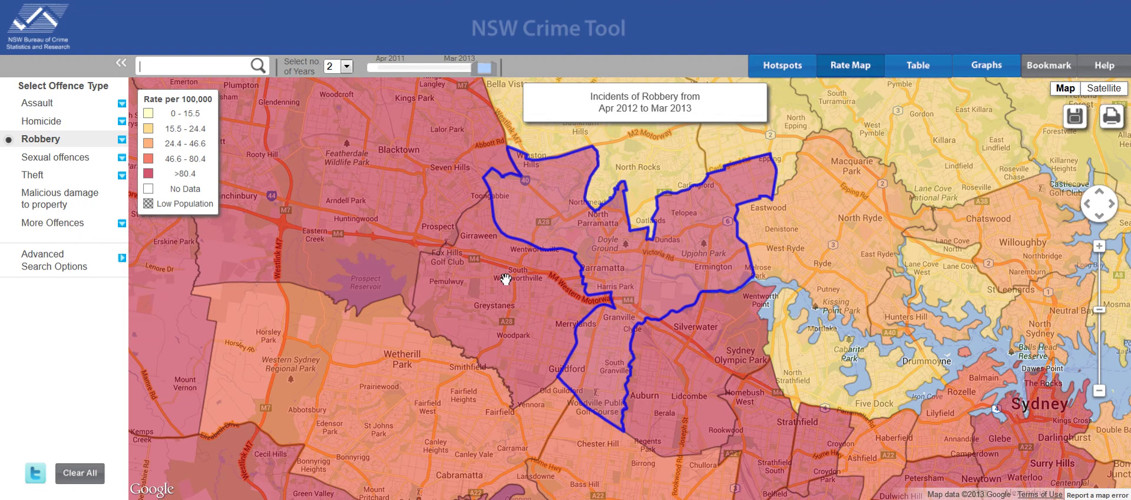
click(353, 156)
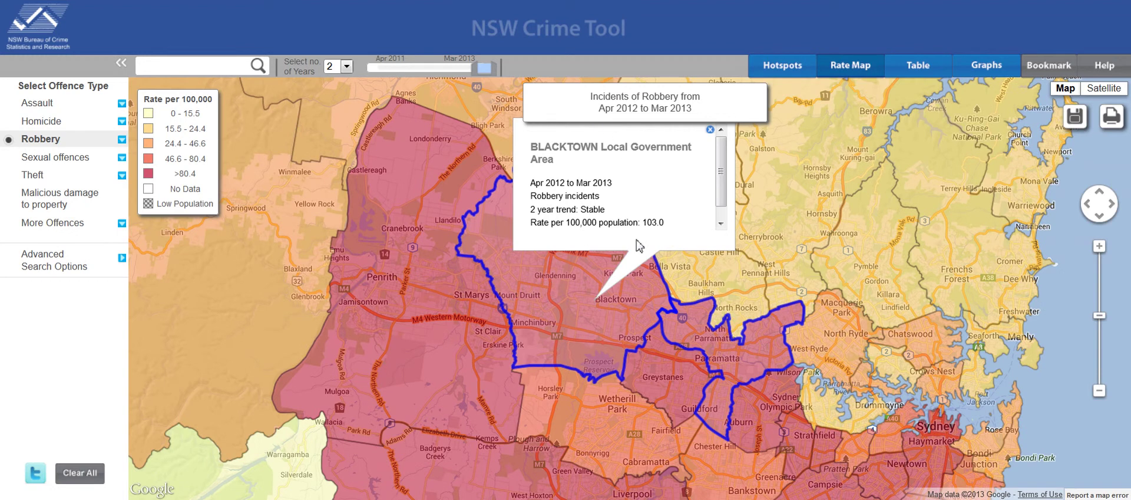
click(711, 130)
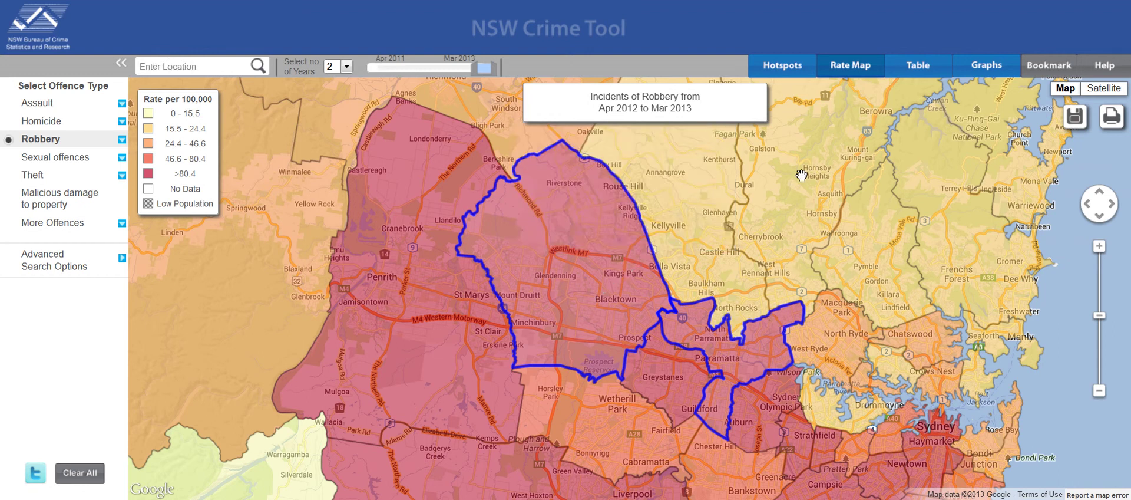
Preview the hotspot view, return to the rate map, and show the robbery statistics table
click(788, 66)
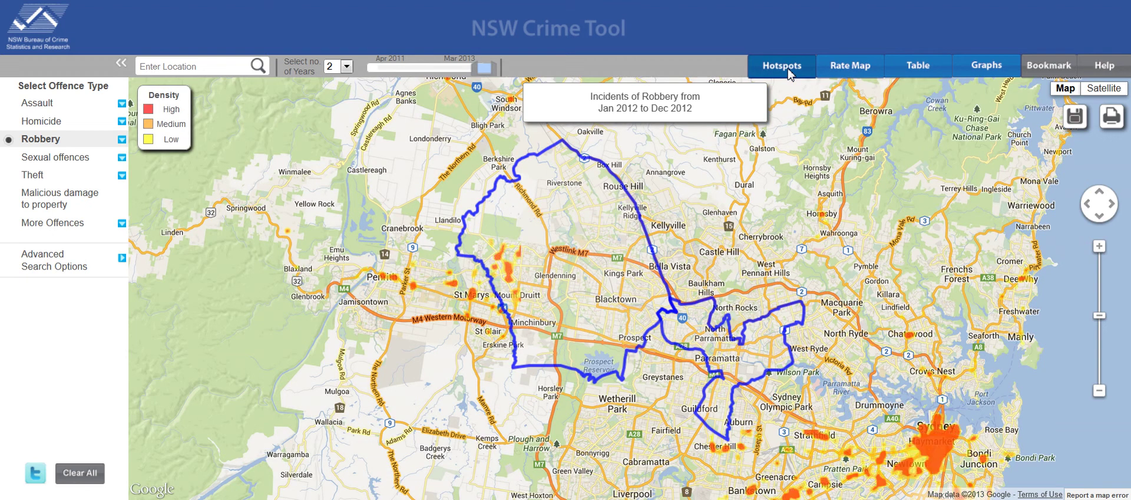
click(856, 69)
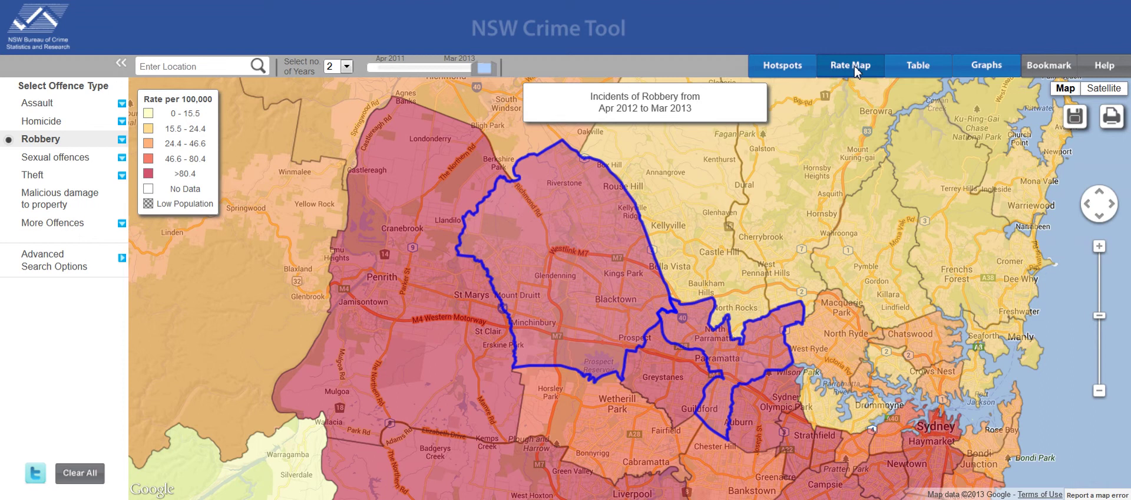
click(917, 69)
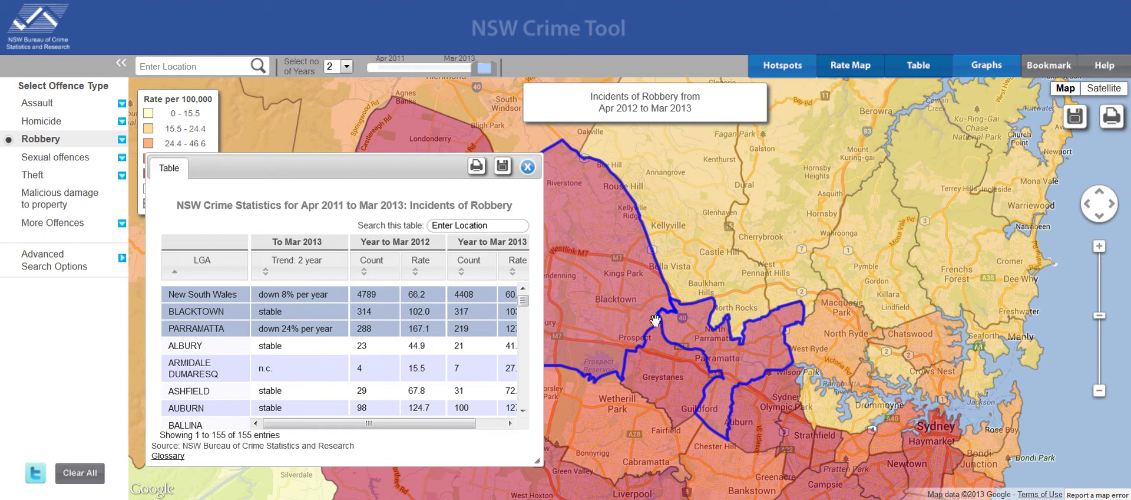
Chart Blacktown robbery as a Weekend/Weekday pie, nudge the table, then clear all selections
click(987, 66)
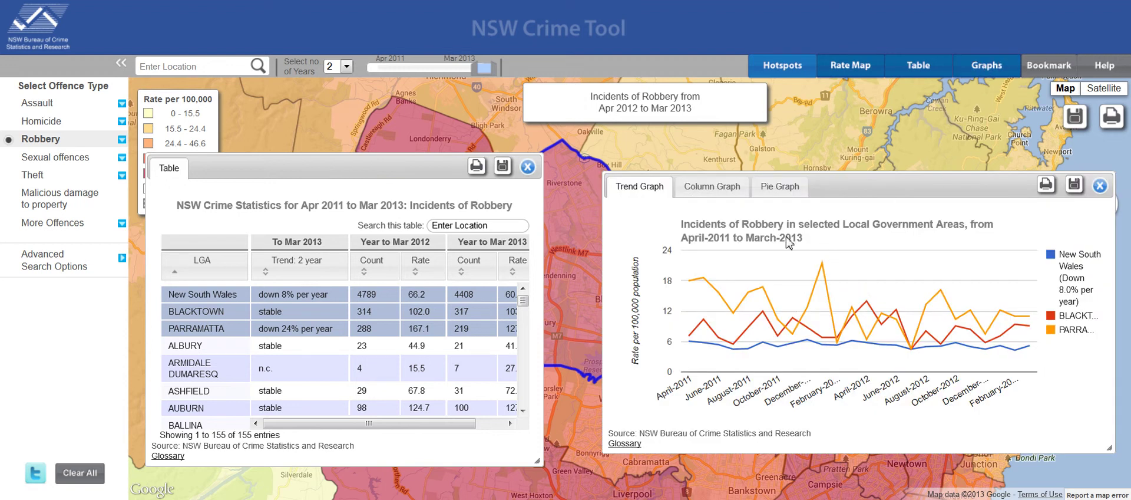
click(739, 196)
mouse_move(838, 319)
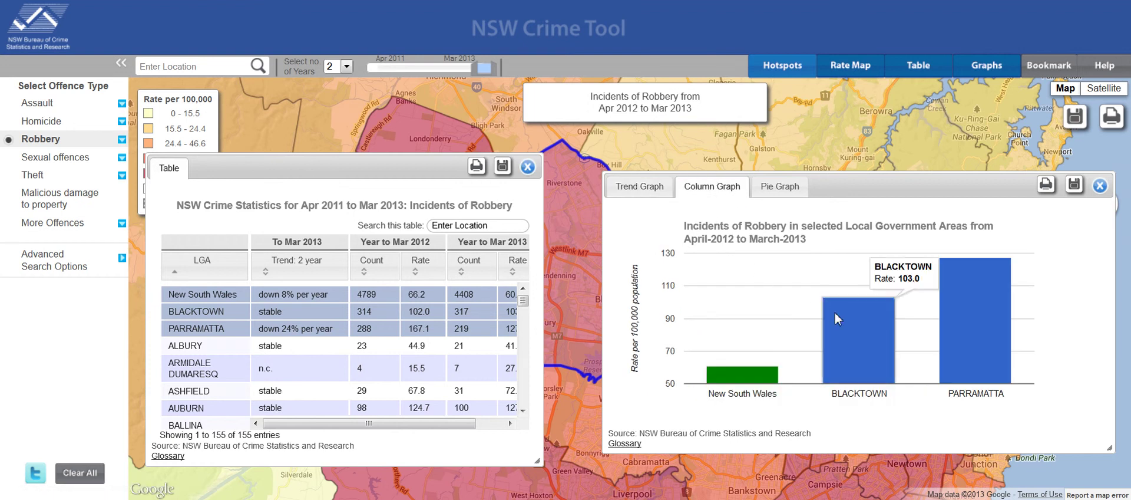
click(780, 187)
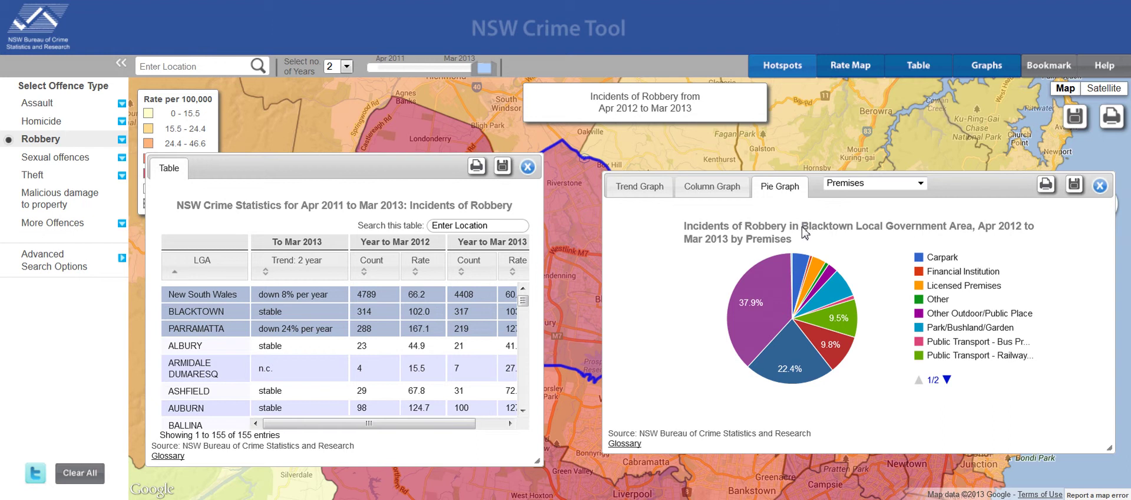
click(899, 186)
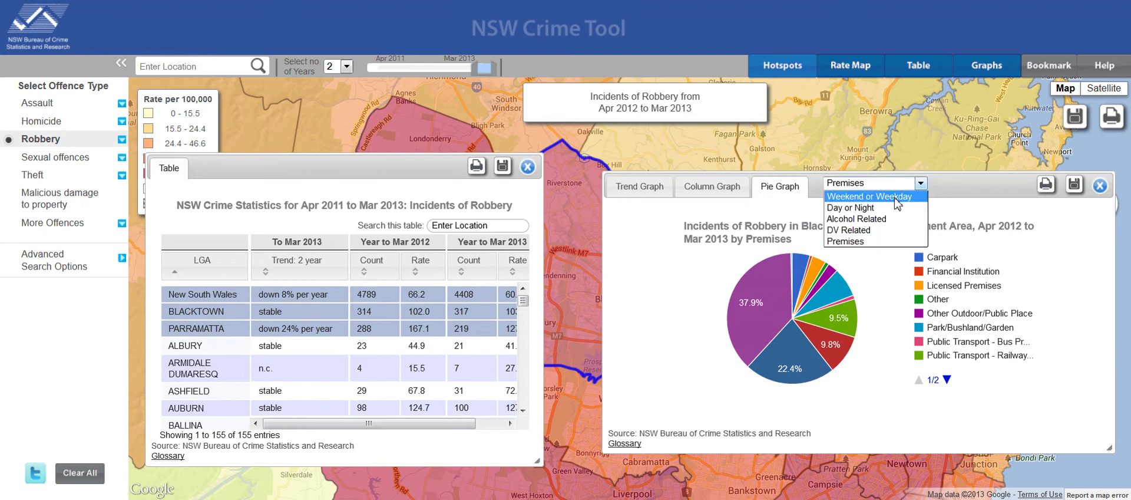
click(896, 198)
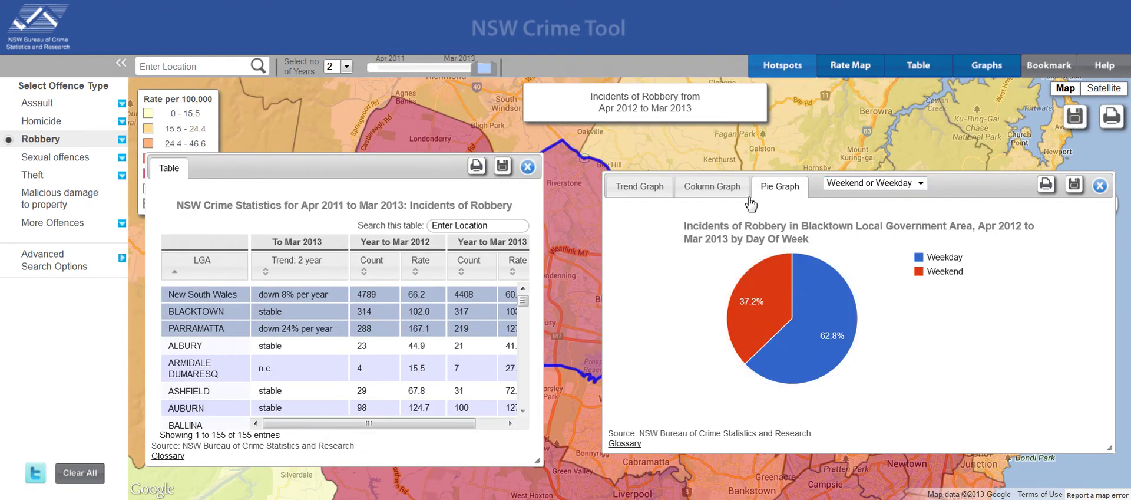
mouse_move(434, 172)
mouse_down()
mouse_move(435, 149)
mouse_move(436, 172)
mouse_up()
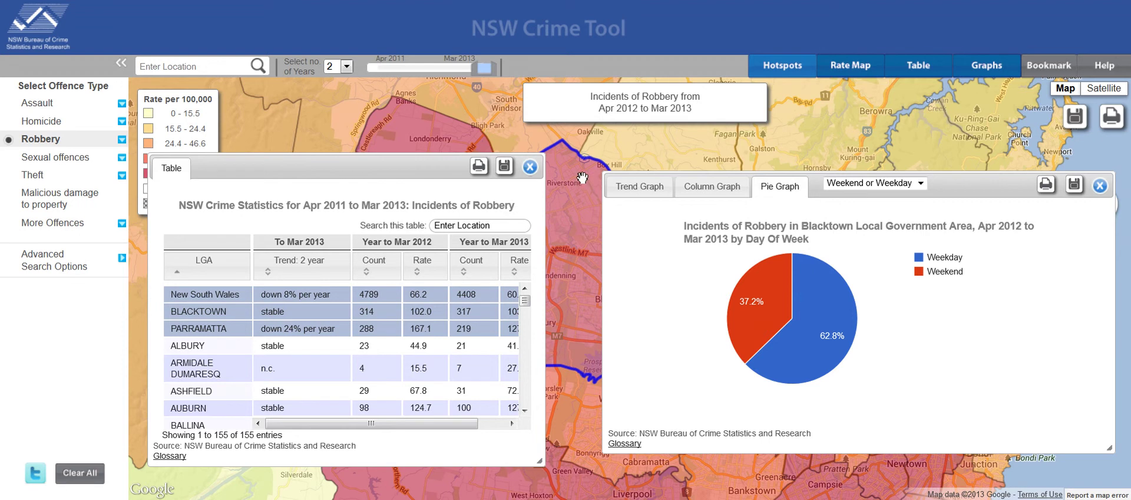
click(71, 477)
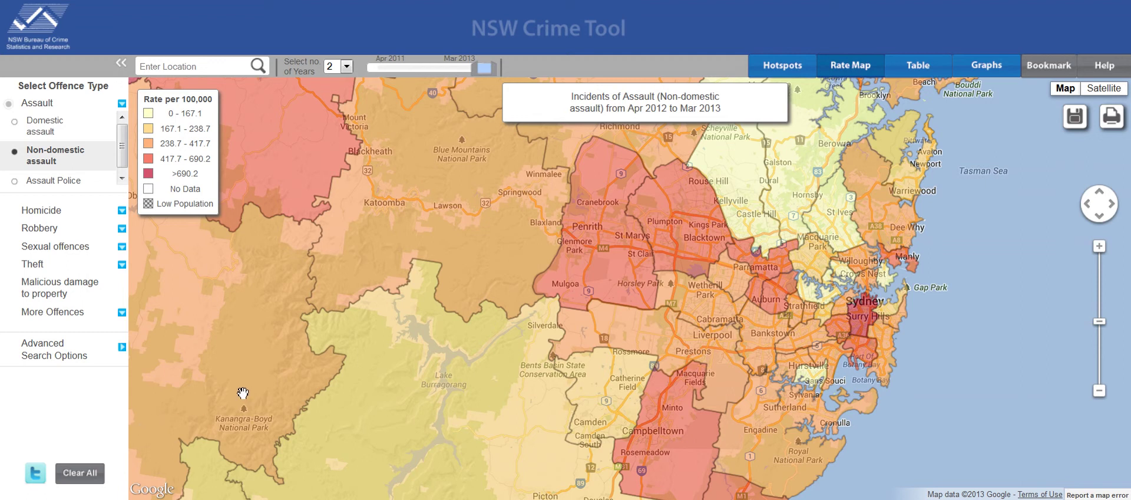
Select all Assault offences and show offenders instead of incidents
click(35, 104)
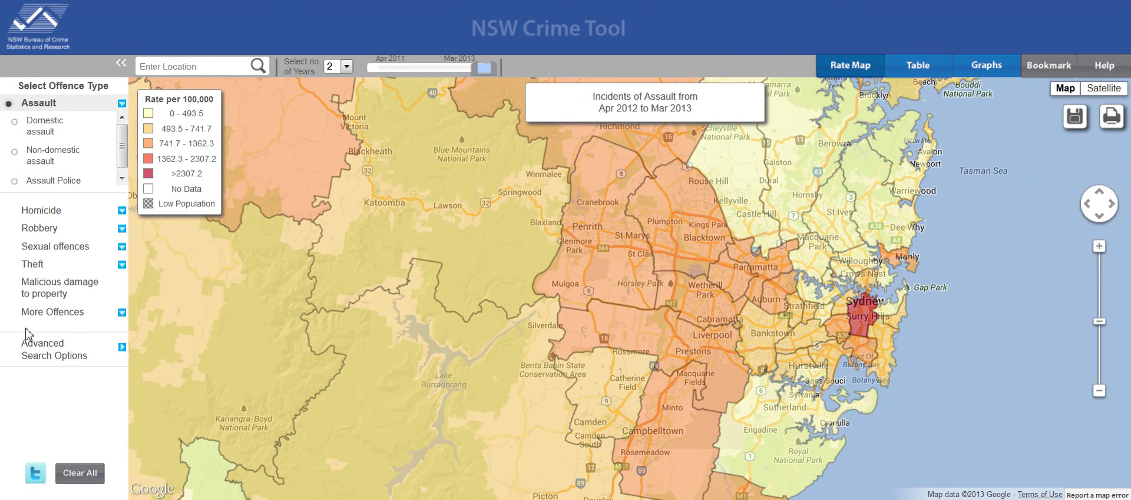
mouse_move(29, 342)
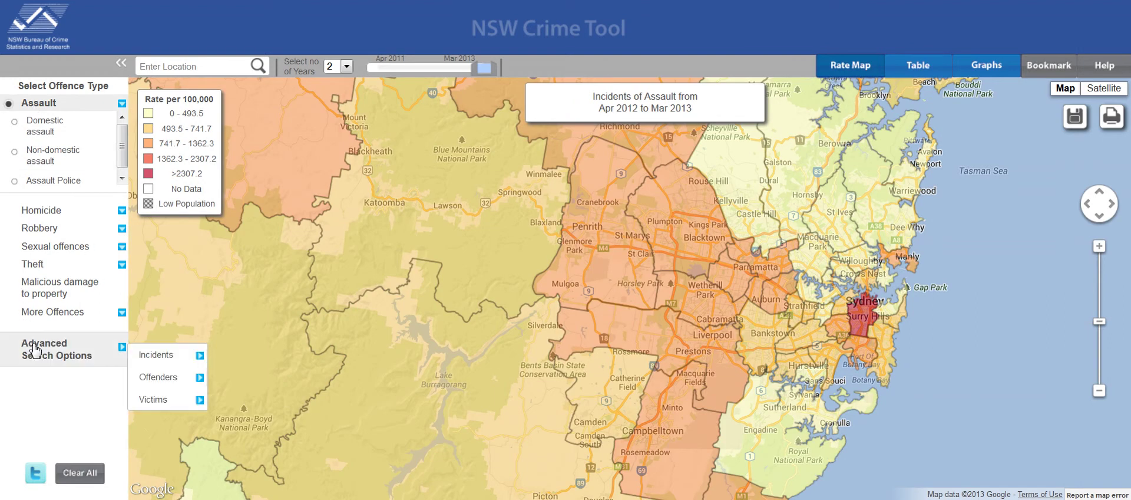
click(197, 382)
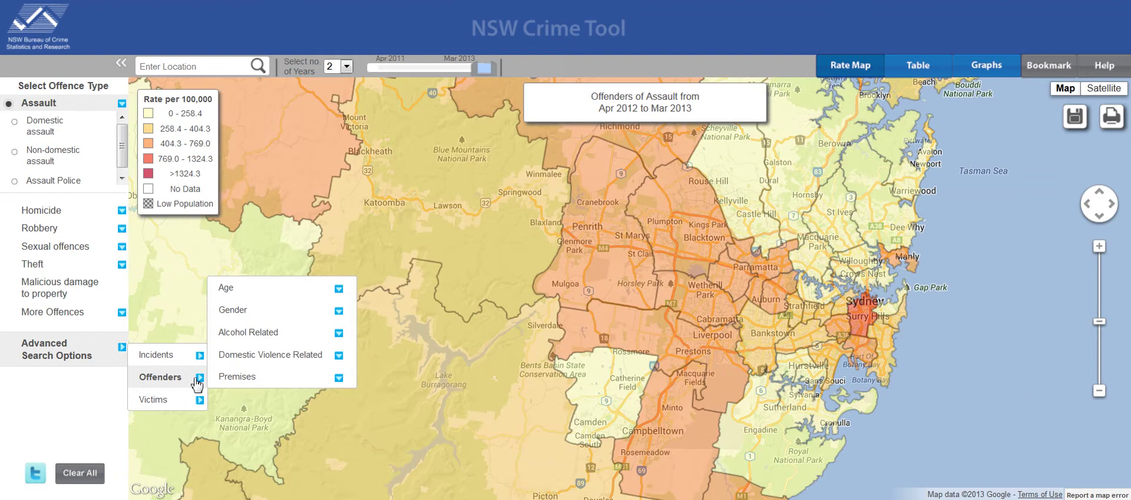
Filter offenders to Male, Alcohol Related, and Licensed Premises
click(339, 311)
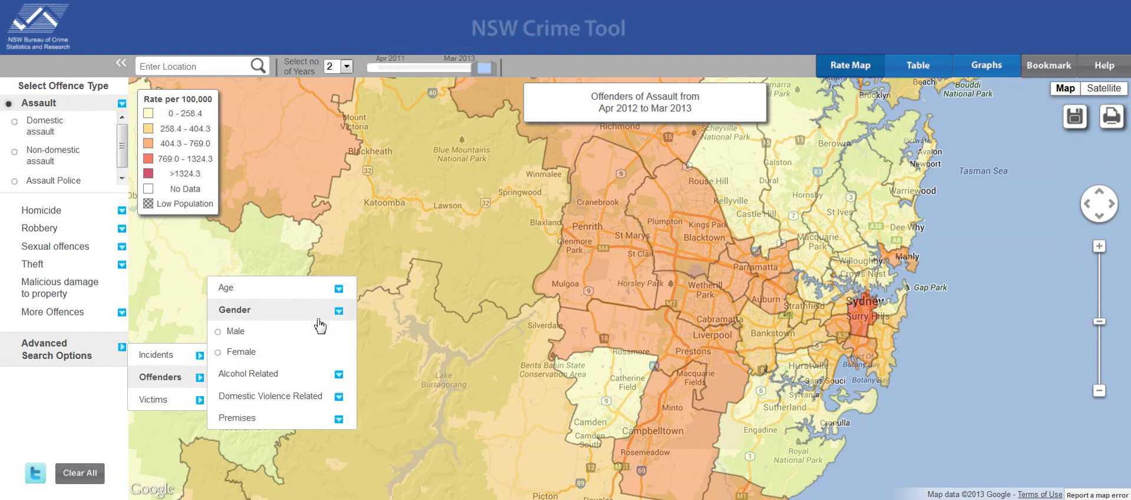
click(239, 332)
click(311, 372)
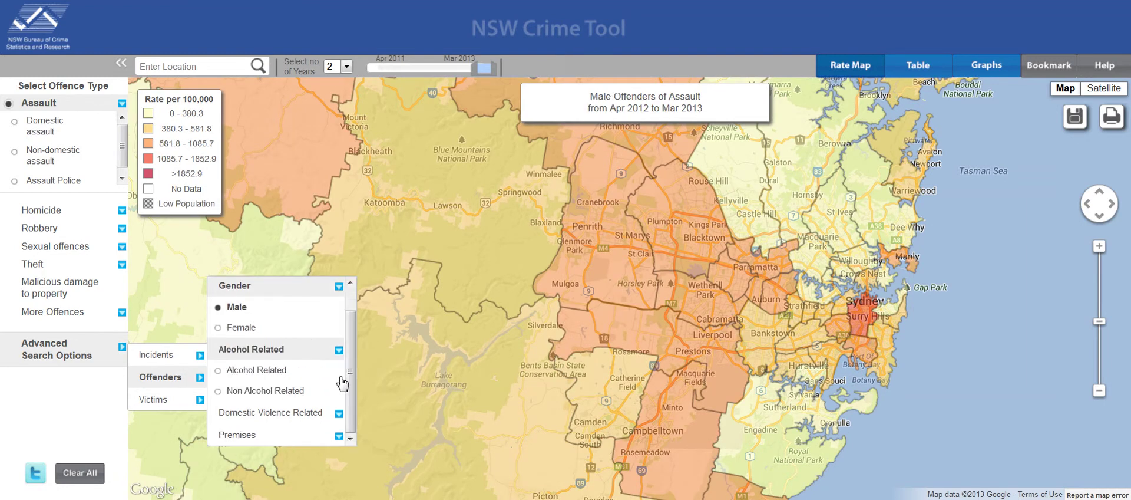
click(273, 373)
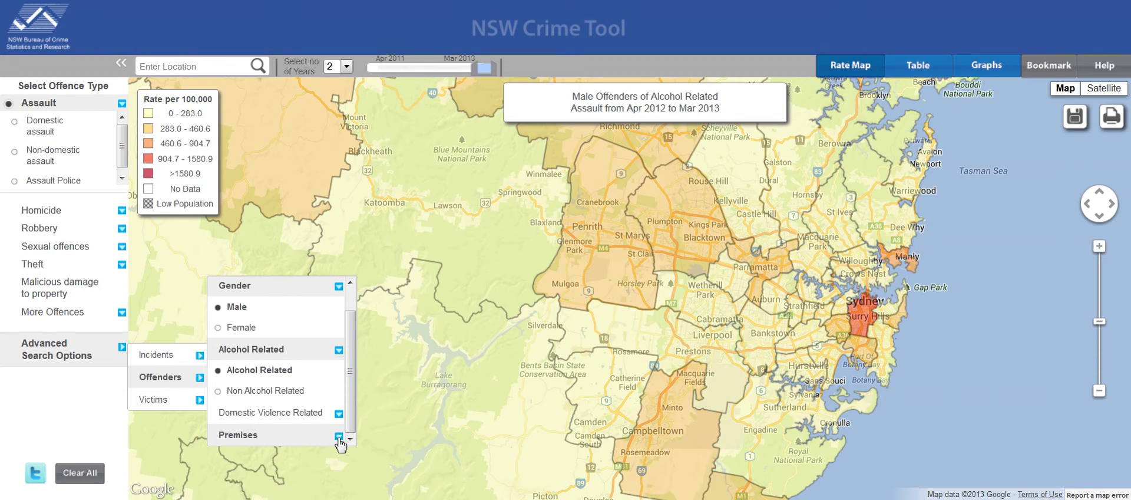
click(339, 437)
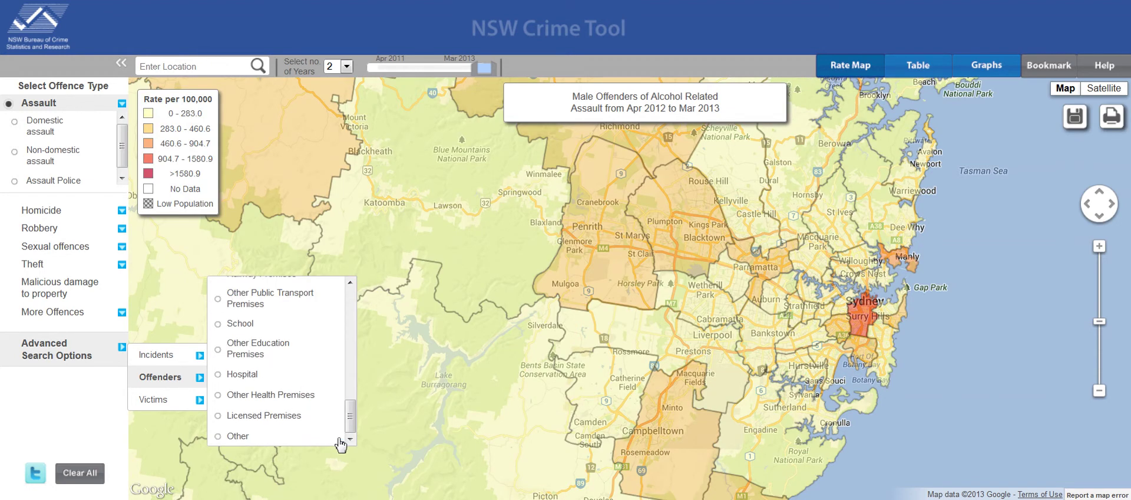
click(281, 416)
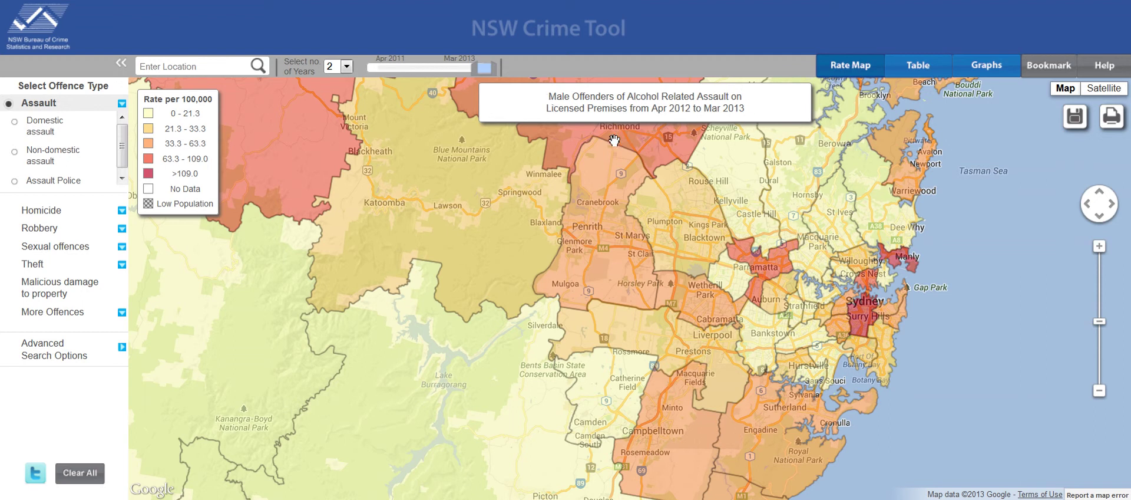
Search 'paddin' to zoom to Paddington, pan, and show its table and premises pie chart
click(232, 66)
text(paddin)
click(211, 85)
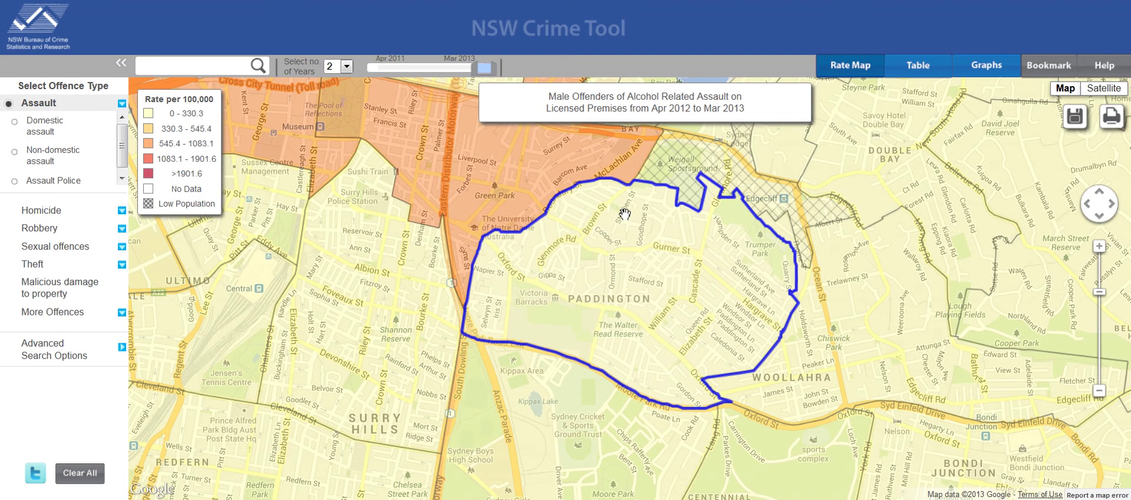
drag(384, 269, 510, 353)
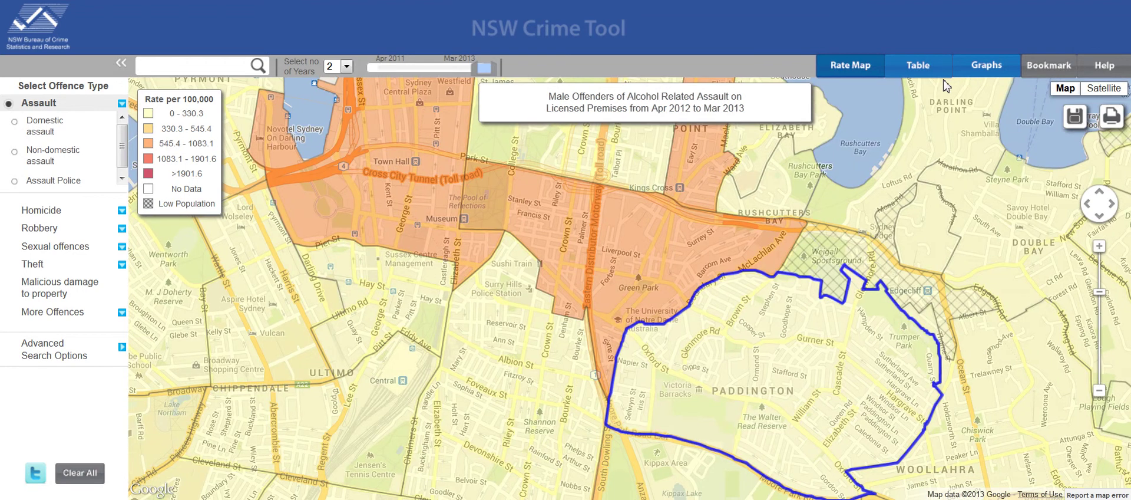
click(932, 72)
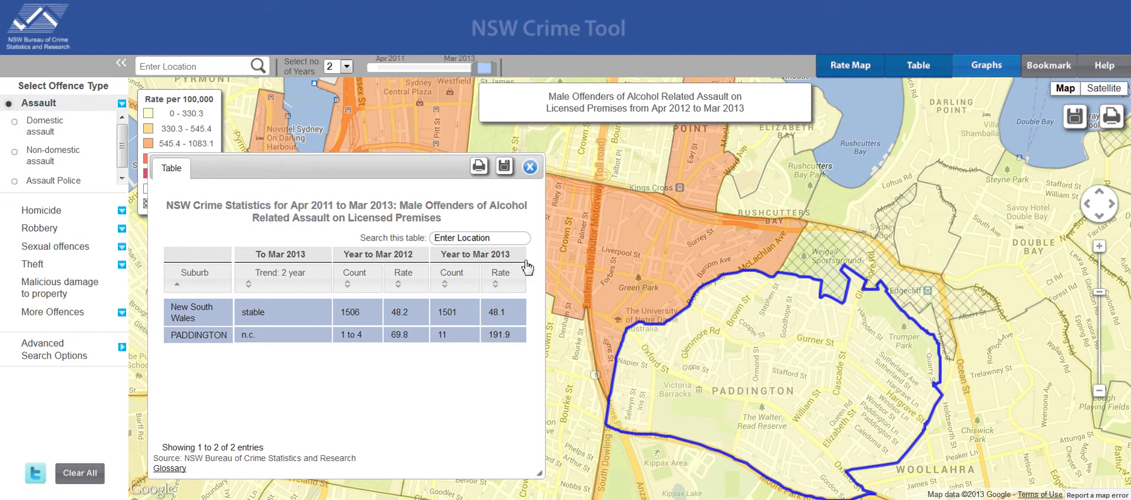
click(984, 70)
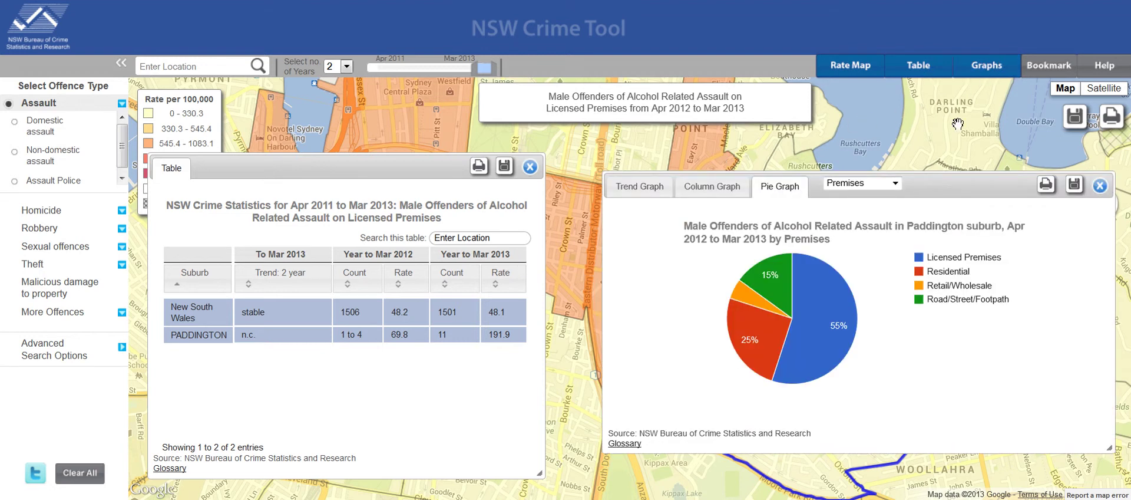